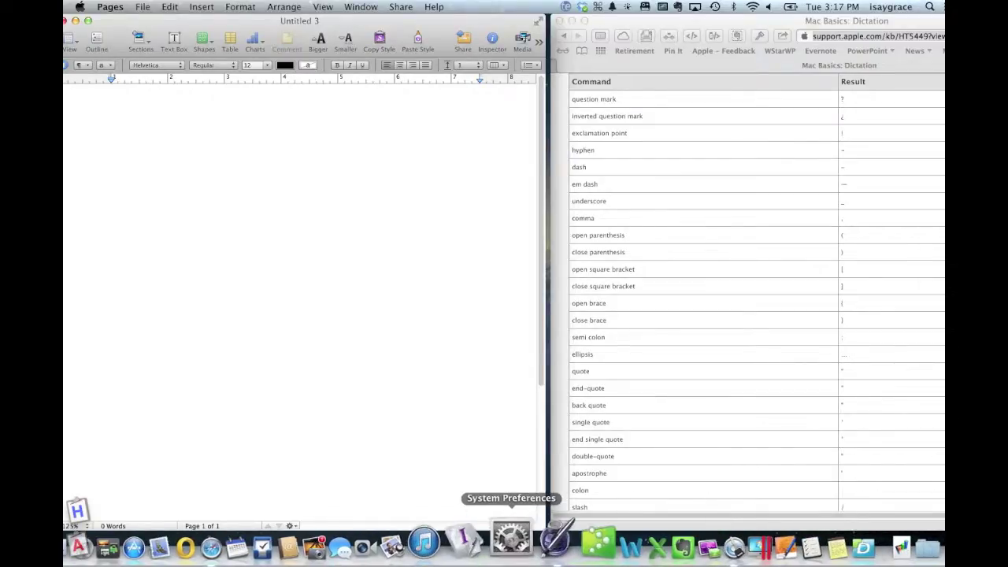
- In Dictation & Speech preferences, confirm Dictation is On with the Fn-twice shortcut, then close System Preferences
click(512, 538)
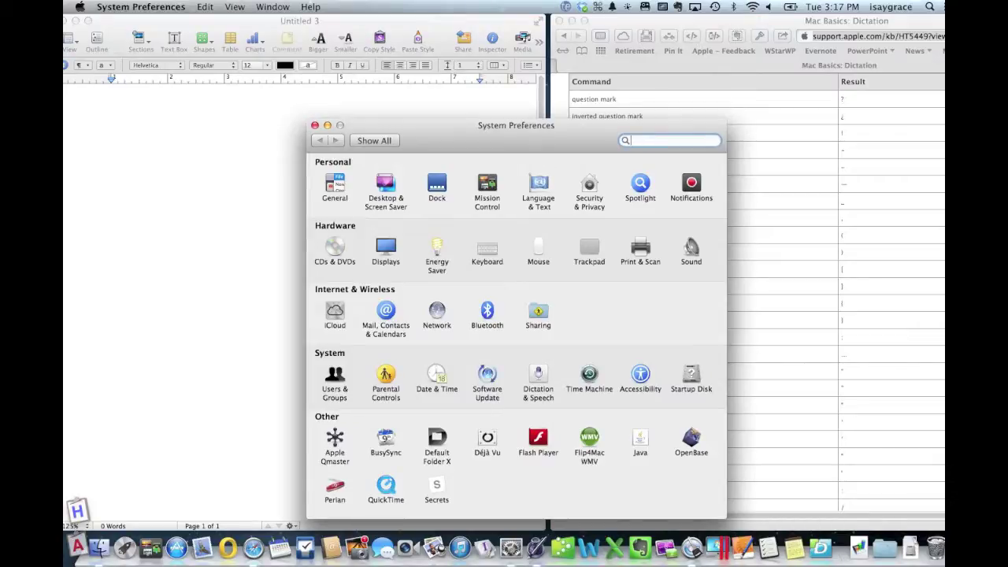
click(538, 382)
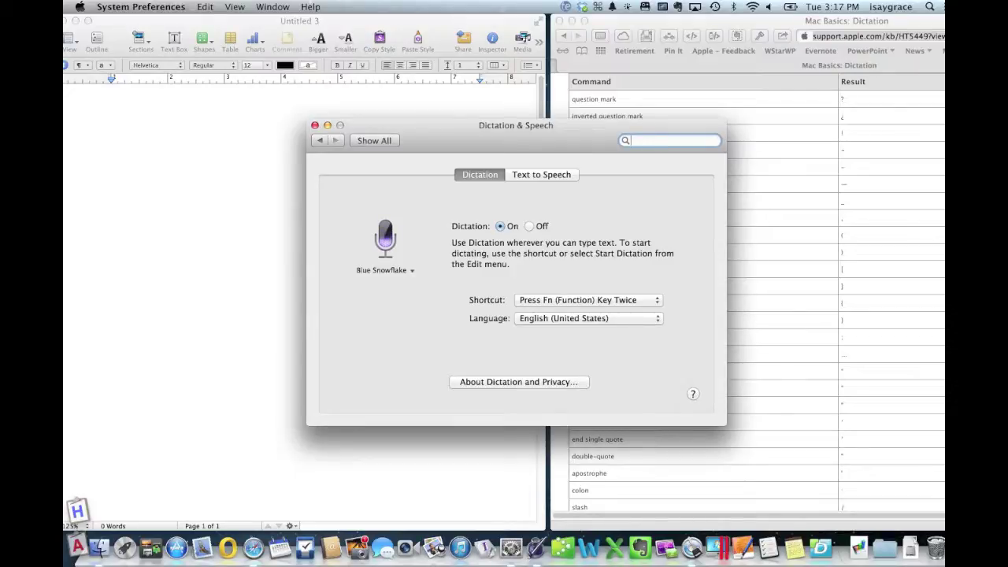
click(589, 300)
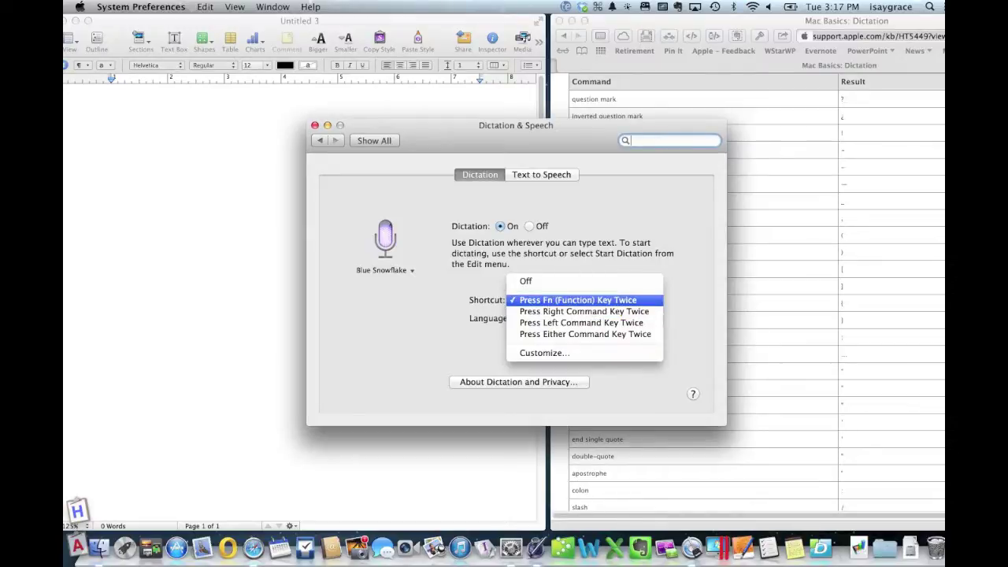
click(578, 301)
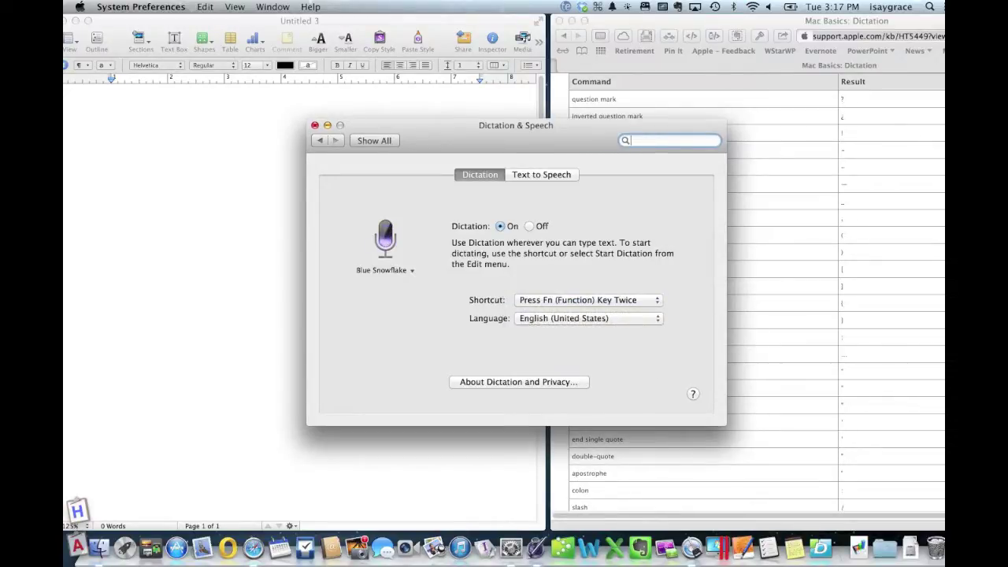
click(315, 125)
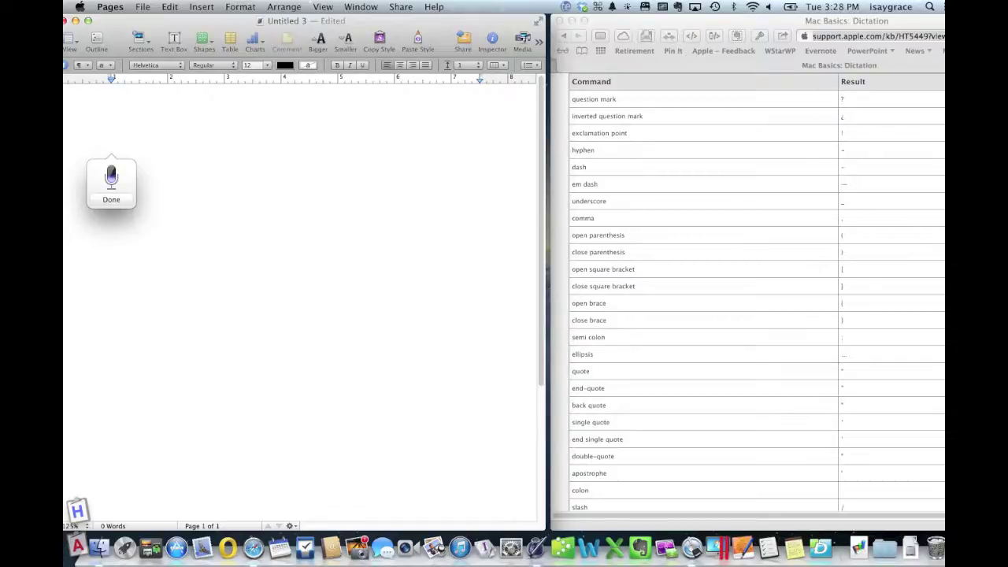
- End dictation to insert the 27-word, three-line text with ellipsis and smiley, and bring the help page forward
key(fn)
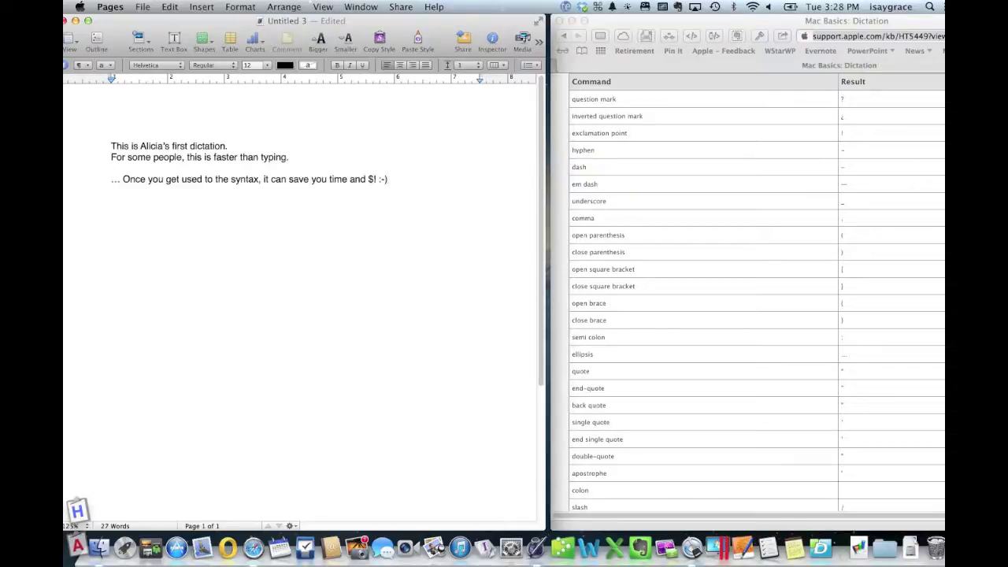
drag(787, 20, 580, 20)
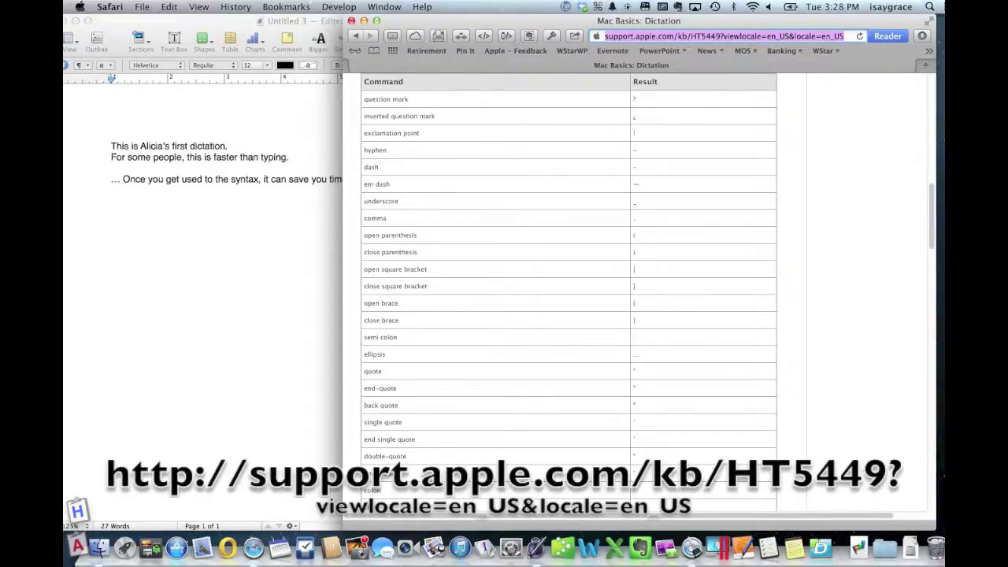
- Scroll the Mac Basics: Dictation page past the formatting commands to the Using microphones section
scroll(567, 291, down, 2)
scroll(567, 291, down, 3)
scroll(567, 291, down, 1)
scroll(567, 292, down, 5)
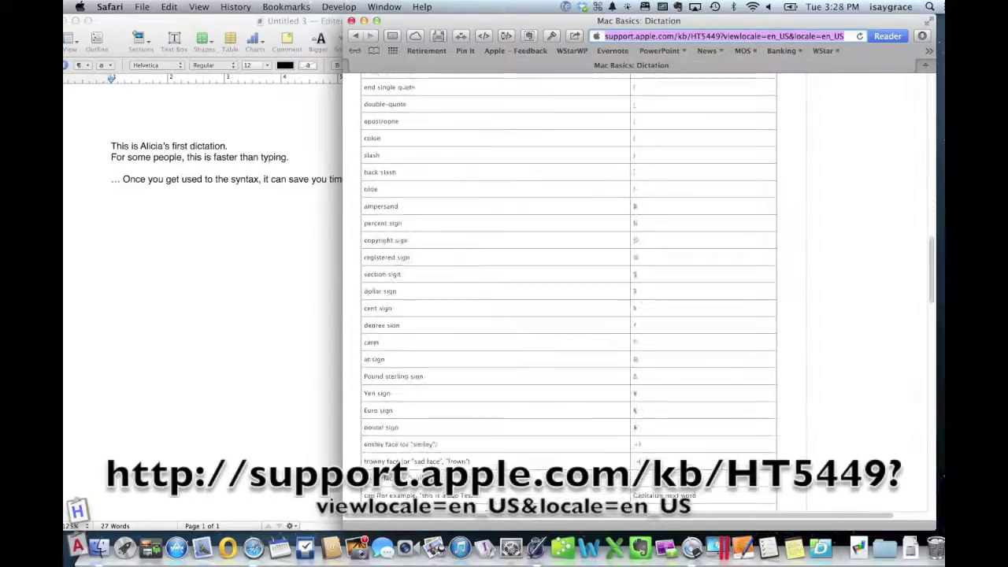
scroll(567, 291, down, 1)
scroll(567, 291, down, 2)
scroll(567, 291, down, 5)
scroll(567, 291, down, 5)
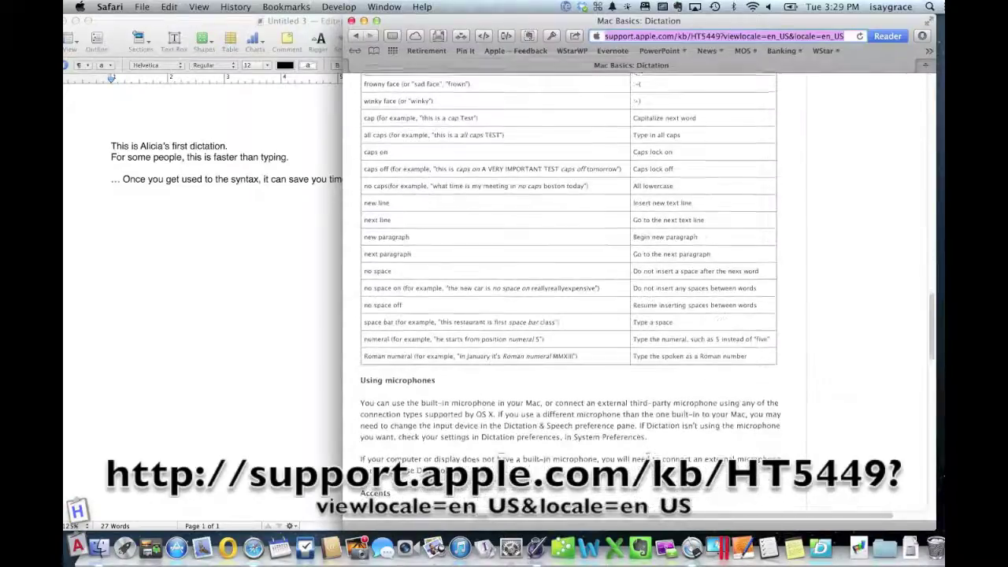